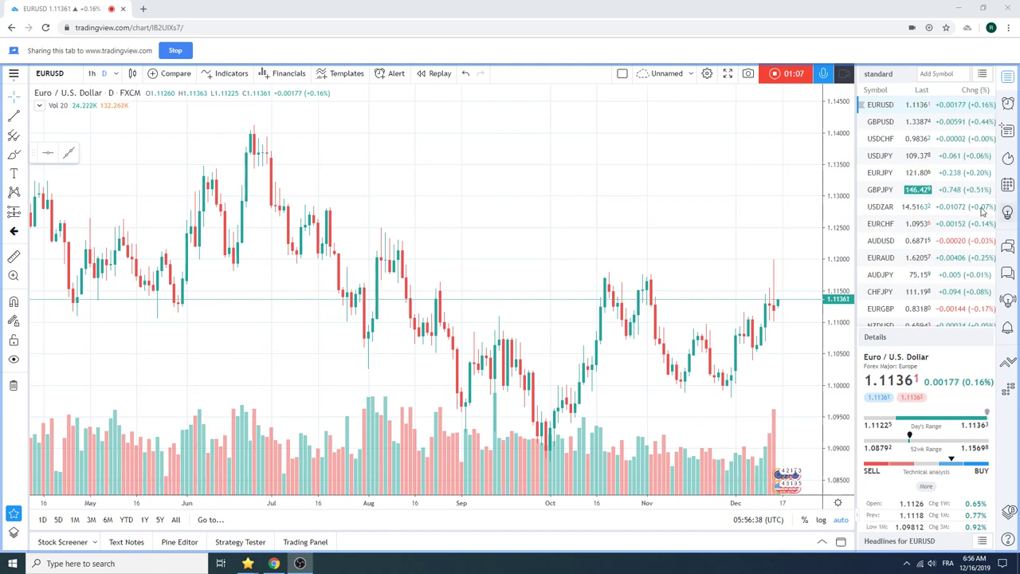
Chart ES1! S&P 500 E-mini Futures on 1-hour bars, last price 3183.50.
{"action": "scroll", "coordinate": [624, 216], "scroll_direction": "down", "scroll_amount": 2}
{"action": "scroll", "coordinate": [624, 216], "scroll_direction": "up", "scroll_amount": 3}
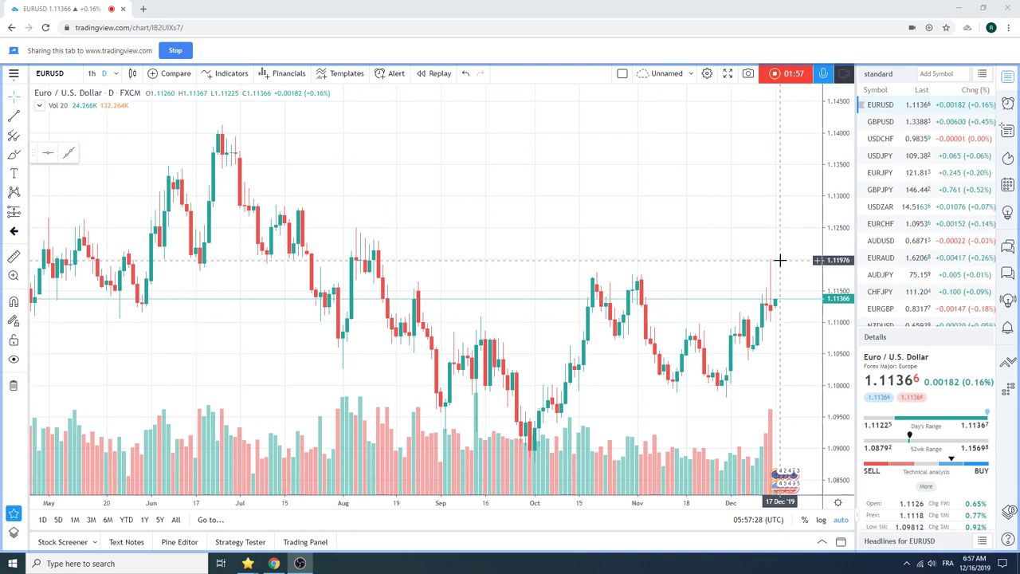
{"action": "scroll", "coordinate": [901, 209], "scroll_direction": "down", "scroll_amount": 2}
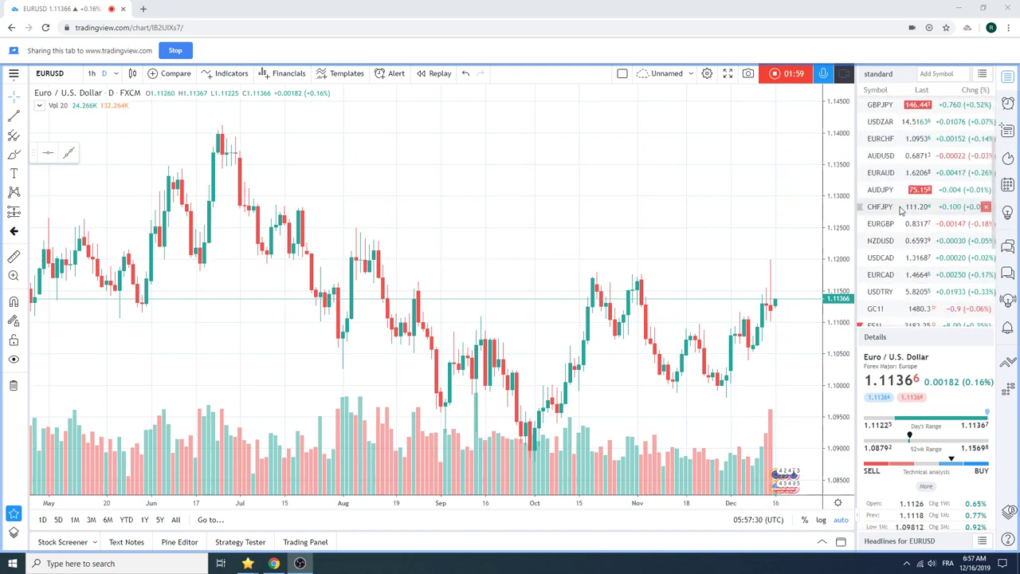
{"action": "scroll", "coordinate": [901, 208], "scroll_direction": "down", "scroll_amount": 3}
{"action": "left_click", "coordinate": [886, 285]}
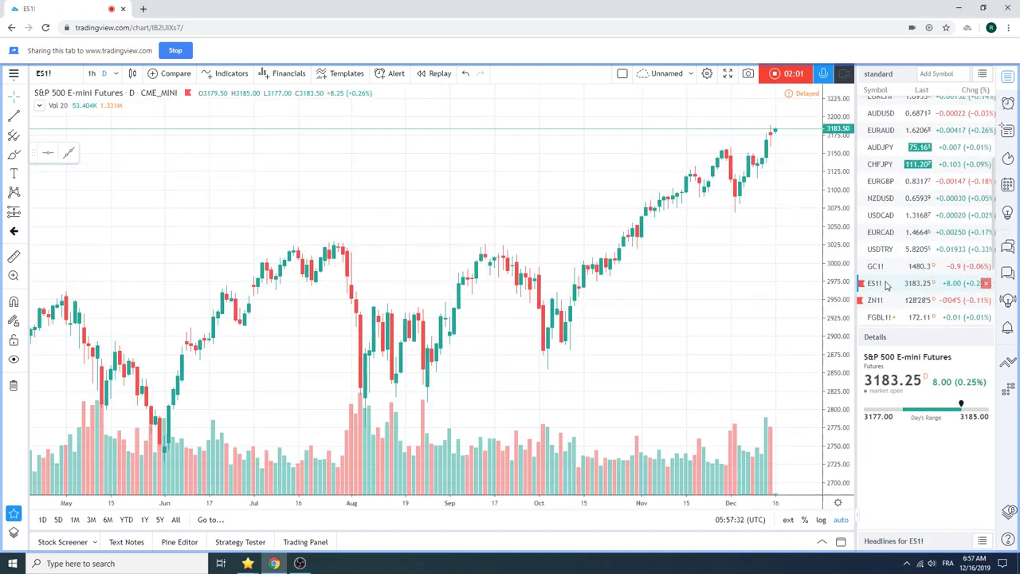
{"action": "scroll", "coordinate": [724, 244], "scroll_direction": "up", "scroll_amount": 2}
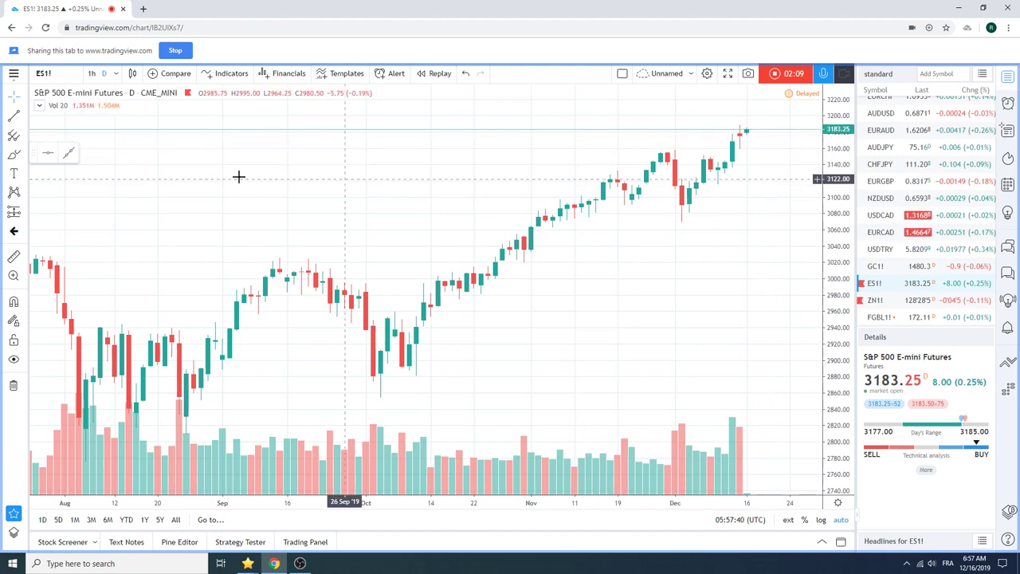
{"action": "left_click", "coordinate": [93, 73]}
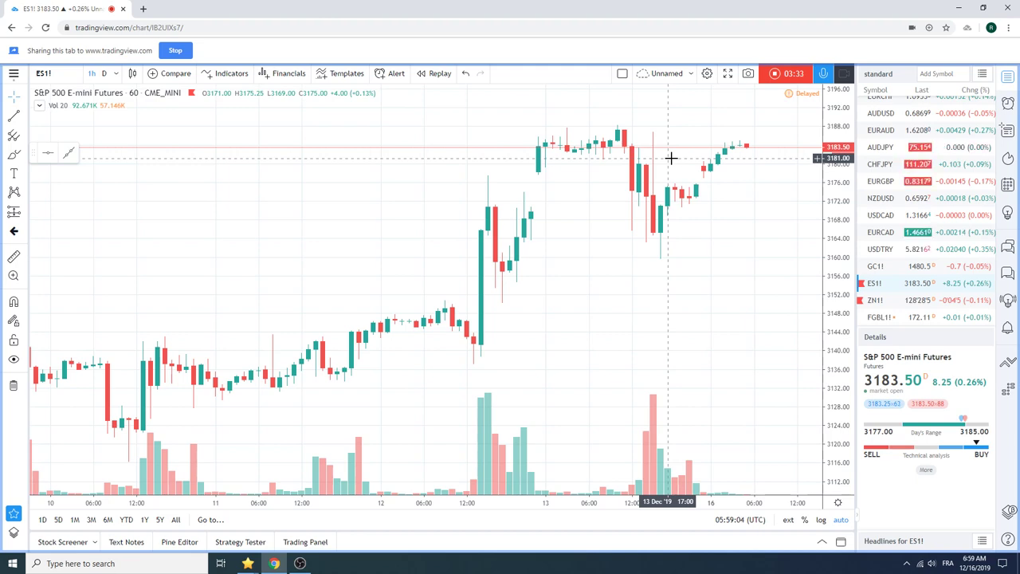
{"action": "scroll", "coordinate": [670, 164], "scroll_direction": "down", "scroll_amount": 4}
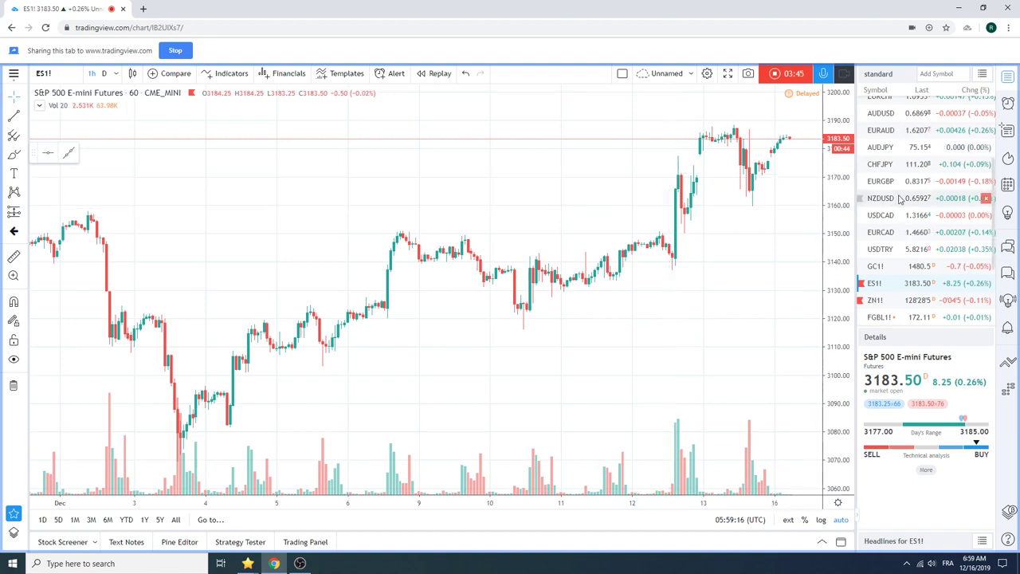
{"action": "scroll", "coordinate": [901, 201], "scroll_direction": "up", "scroll_amount": 3}
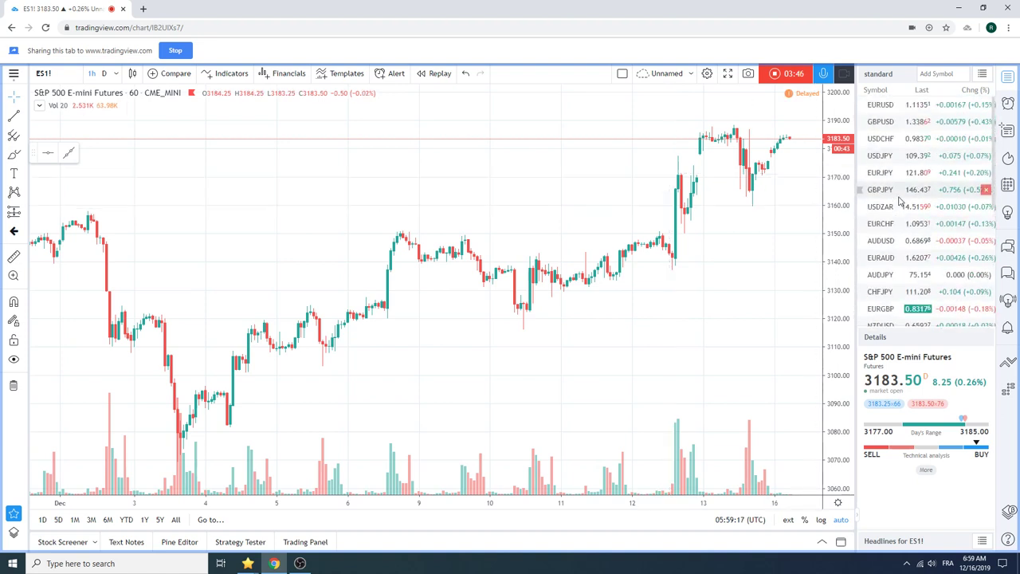
Put EURUSD back on the chart with daily (D) bars.
{"action": "left_click", "coordinate": [885, 105]}
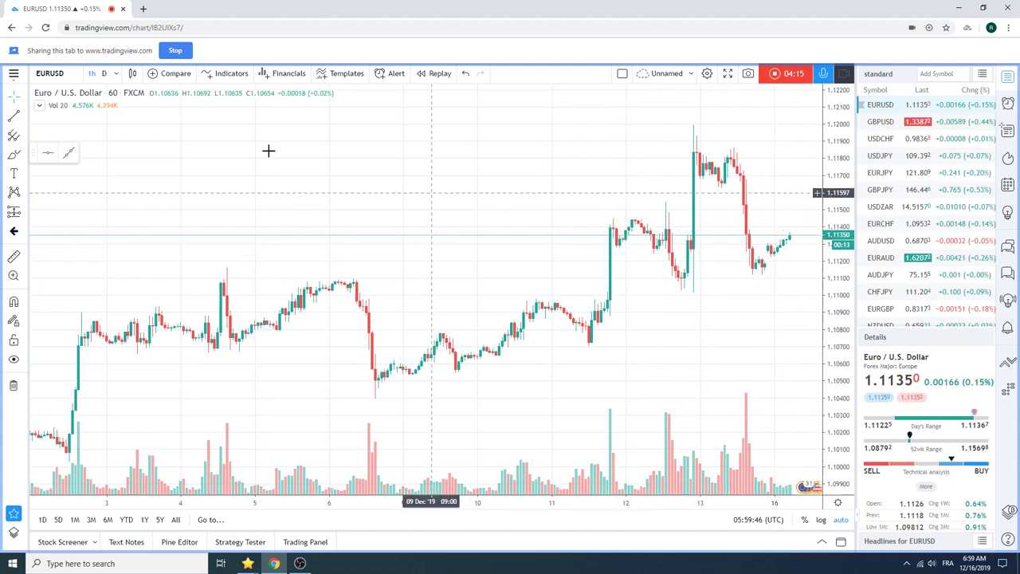
{"action": "left_click", "coordinate": [103, 73]}
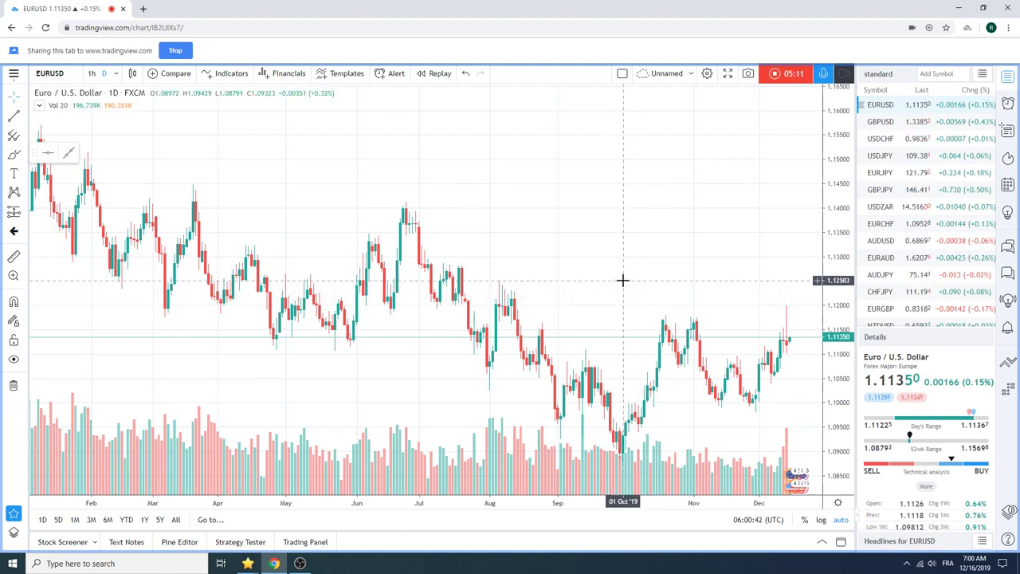
Chart GBPUSD (British Pound / U.S. Dollar) from the watchlist.
{"action": "left_click", "coordinate": [888, 124]}
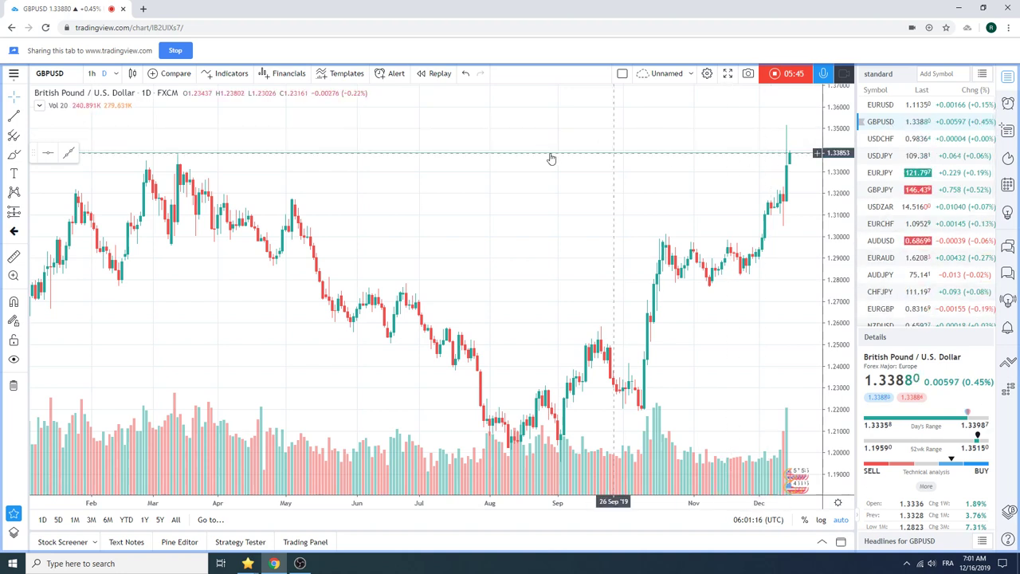
View GBPUSD on 1-hour bars, then switch the chart to USDCHF.
{"action": "left_click", "coordinate": [92, 73]}
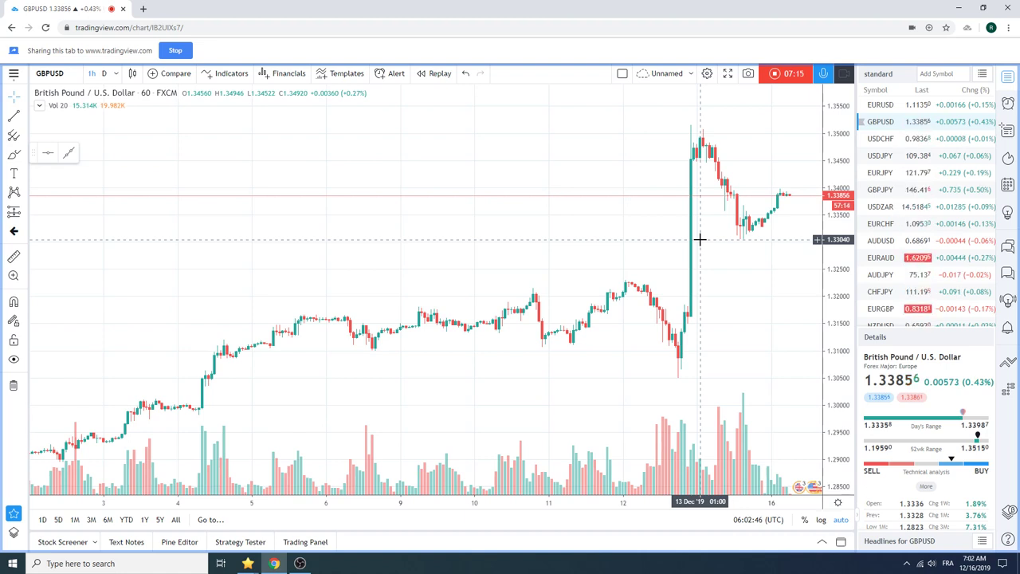
{"action": "left_click", "coordinate": [881, 139]}
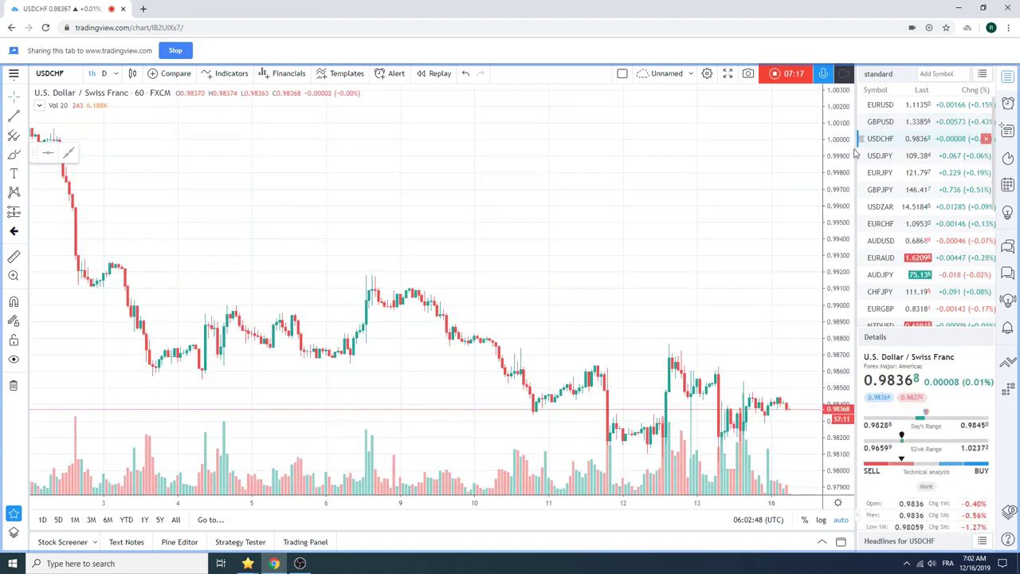
Show USDCHF on daily candles, then chart EURCHF.
{"action": "left_click", "coordinate": [103, 74]}
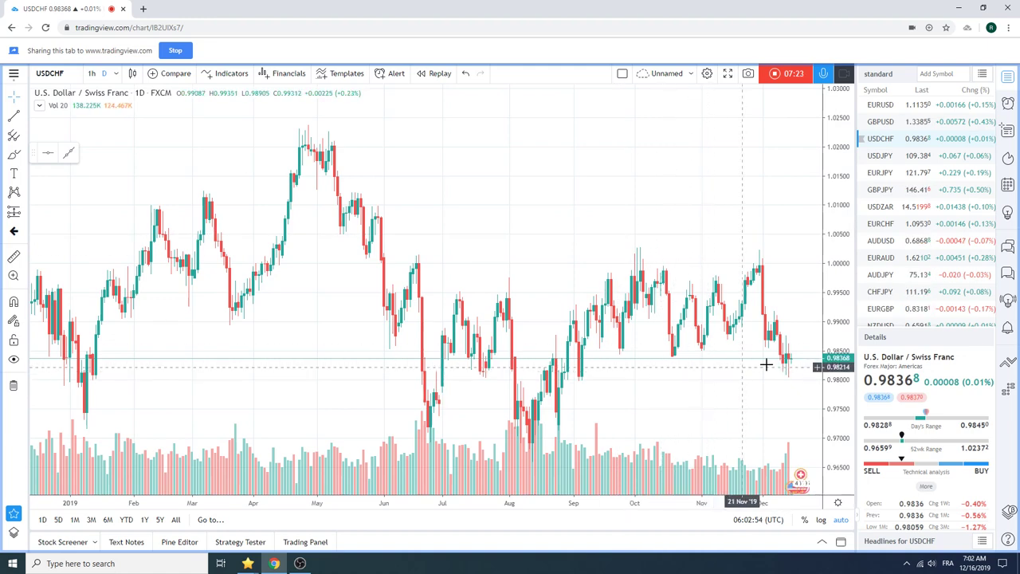
{"action": "left_click", "coordinate": [892, 226]}
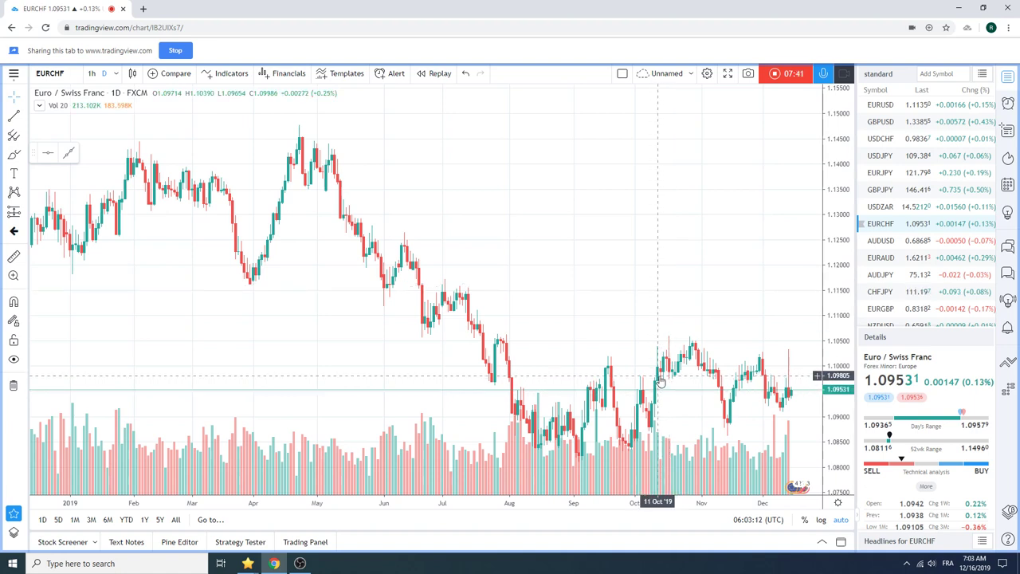
Show EURCHF daily bars zoomed to span roughly May to mid-December.
{"action": "left_click", "coordinate": [92, 73]}
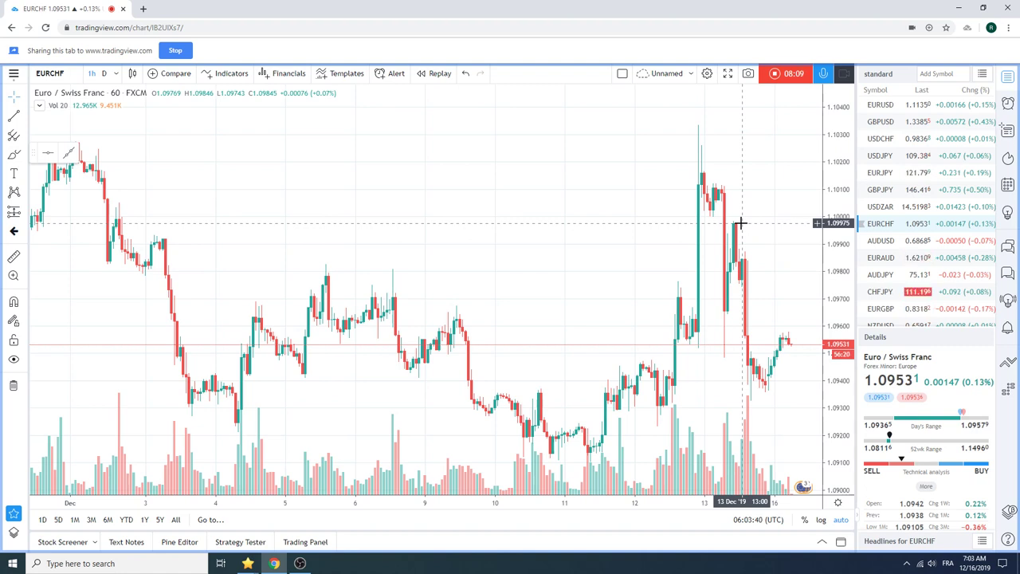
{"action": "scroll", "coordinate": [741, 227], "scroll_direction": "down", "scroll_amount": 3}
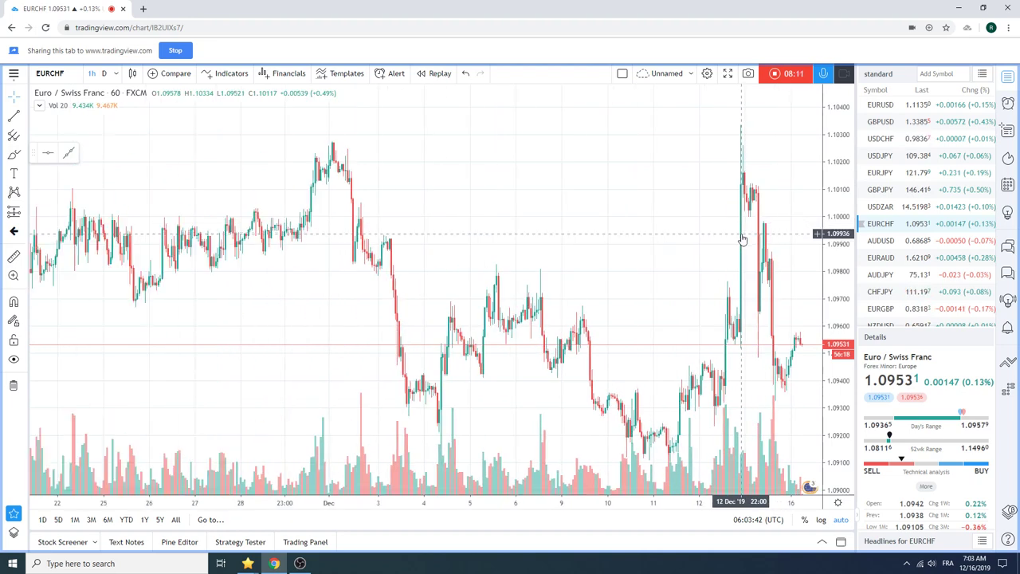
{"action": "left_click", "coordinate": [104, 73]}
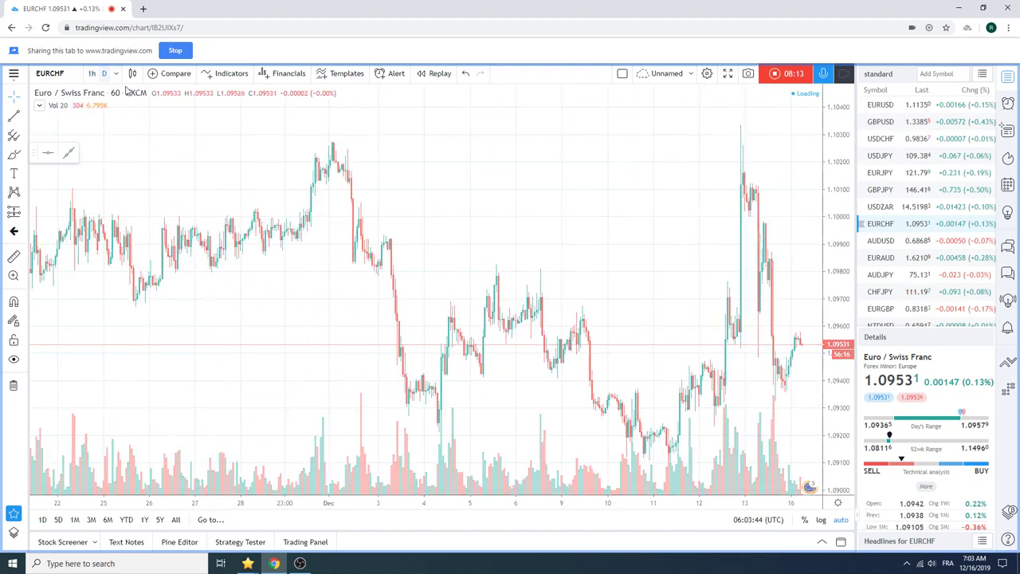
{"action": "scroll", "coordinate": [534, 305], "scroll_direction": "up", "scroll_amount": 4}
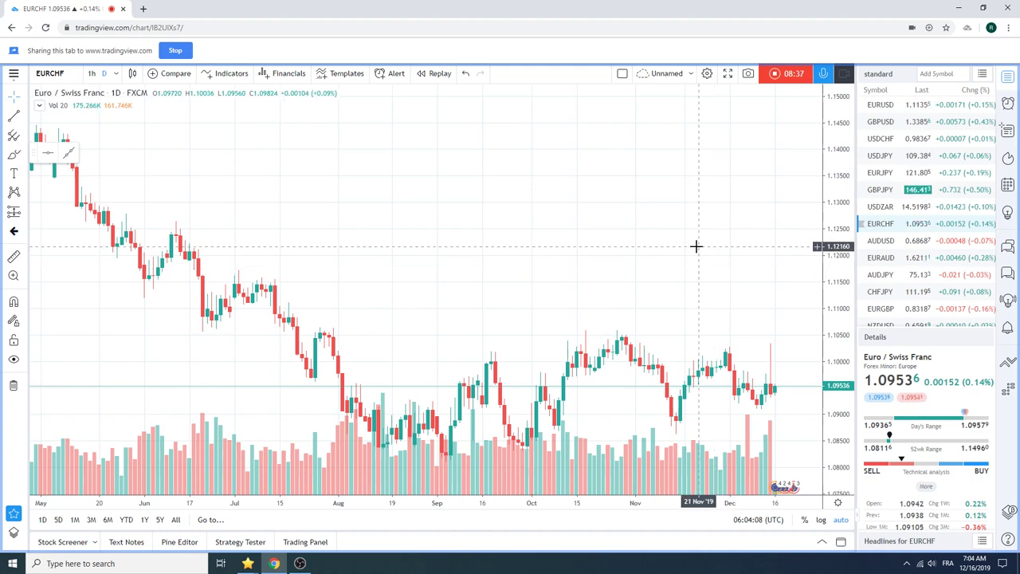
Chart USDJPY (U.S. Dollar / Japanese Yen) on daily bars.
{"action": "left_click", "coordinate": [880, 156]}
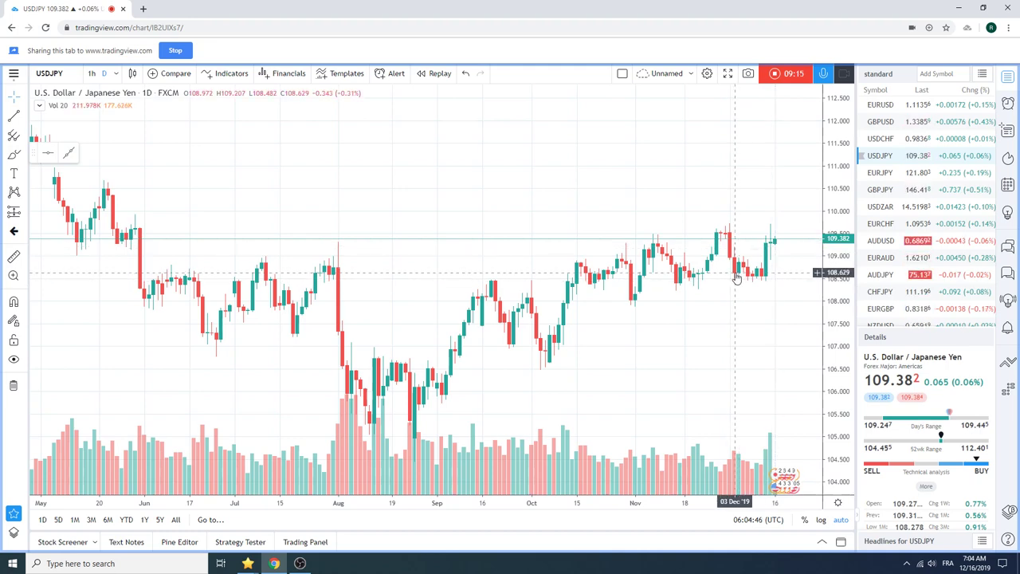
{"action": "scroll", "coordinate": [905, 211], "scroll_direction": "down", "scroll_amount": 1}
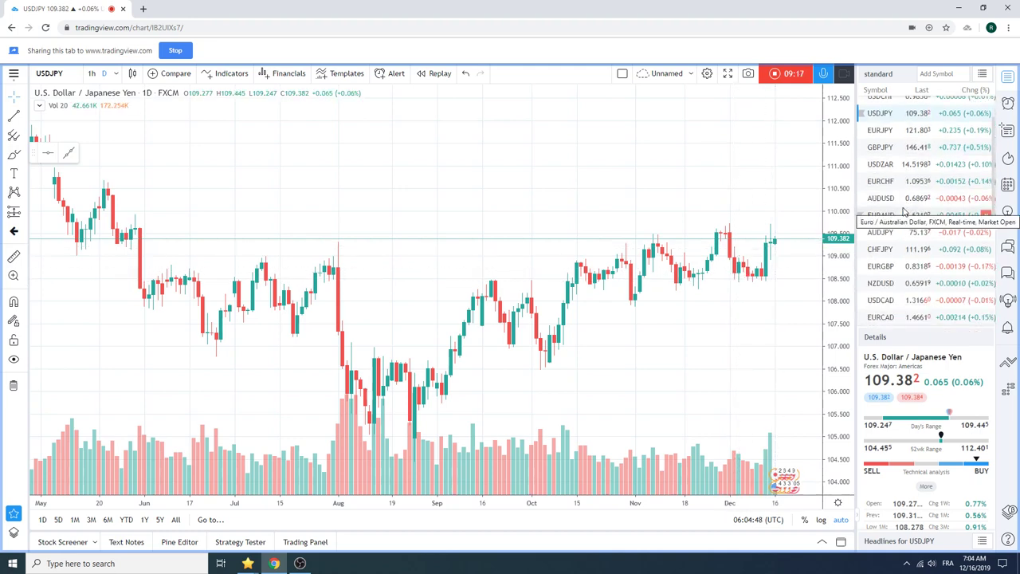
Chart USDCAD (U.S. Dollar / Canadian Dollar) on daily bars.
{"action": "left_click", "coordinate": [917, 300]}
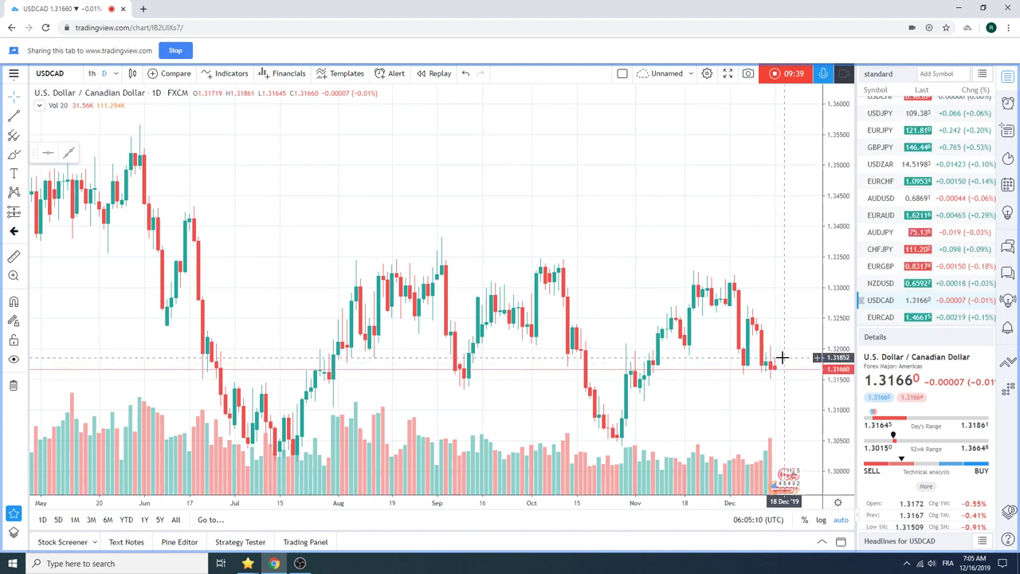
Look over AUDUSD daily, then switch the chart to NZDUSD.
{"action": "left_click", "coordinate": [885, 200]}
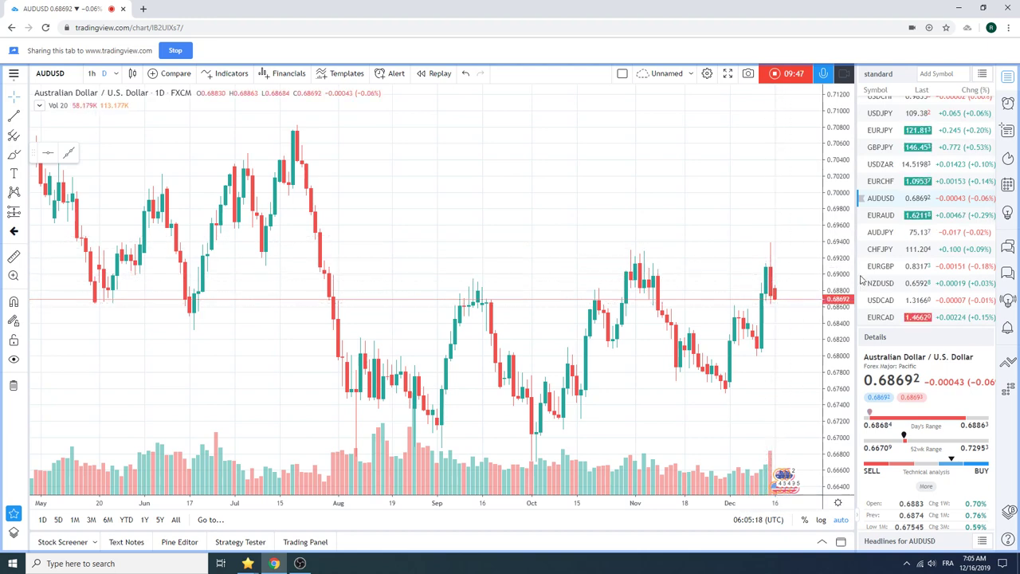
{"action": "scroll", "coordinate": [893, 288], "scroll_direction": "down", "scroll_amount": 2}
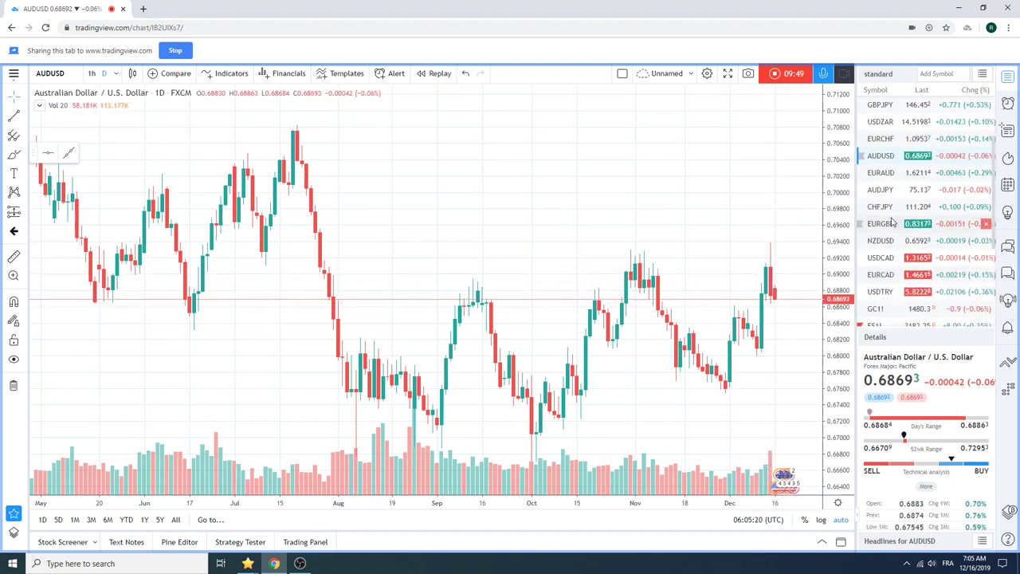
{"action": "scroll", "coordinate": [893, 219], "scroll_direction": "up", "scroll_amount": 2}
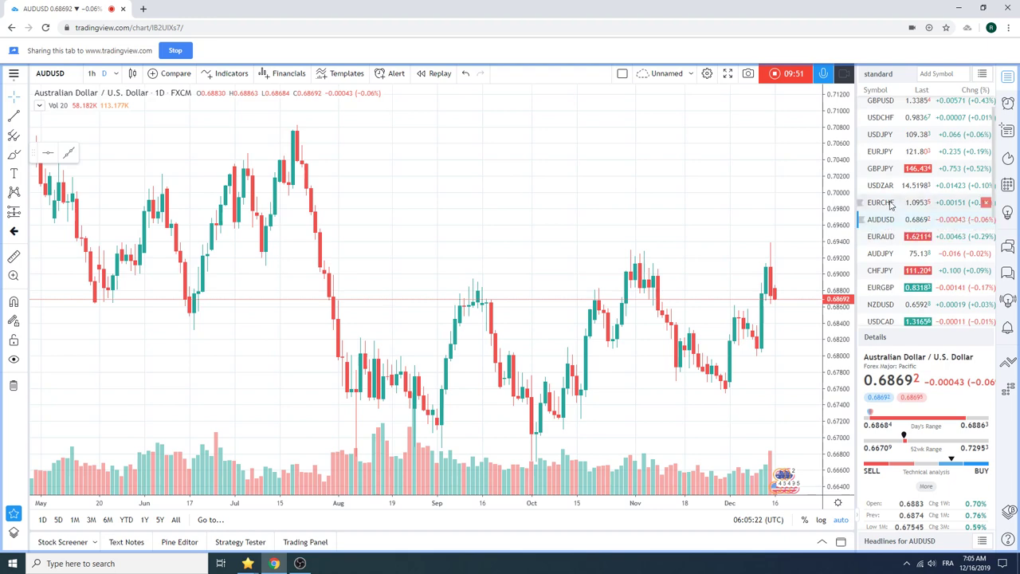
{"action": "scroll", "coordinate": [892, 203], "scroll_direction": "up", "scroll_amount": 2}
{"action": "scroll", "coordinate": [892, 199], "scroll_direction": "down", "scroll_amount": 4}
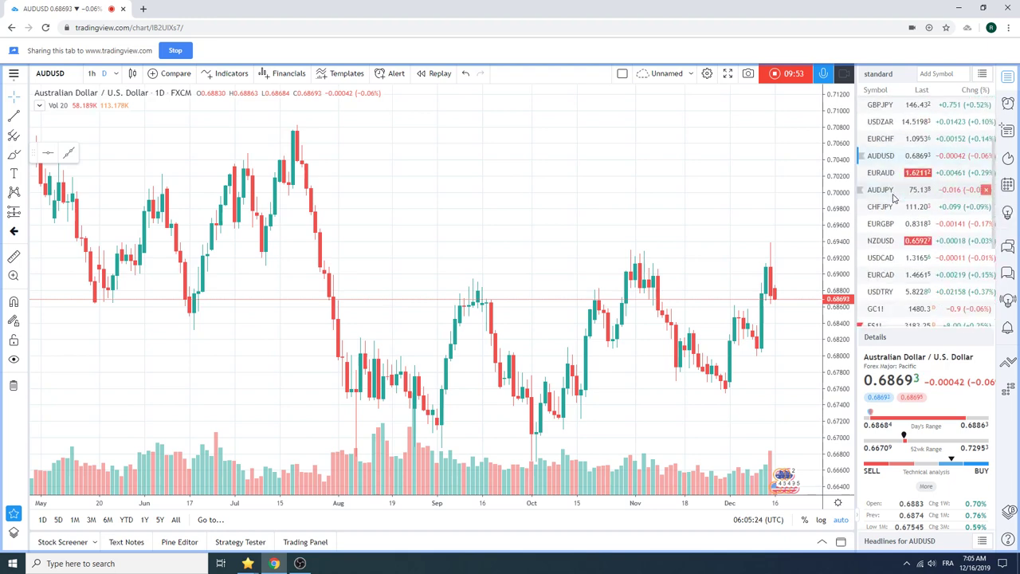
{"action": "left_click", "coordinate": [896, 239]}
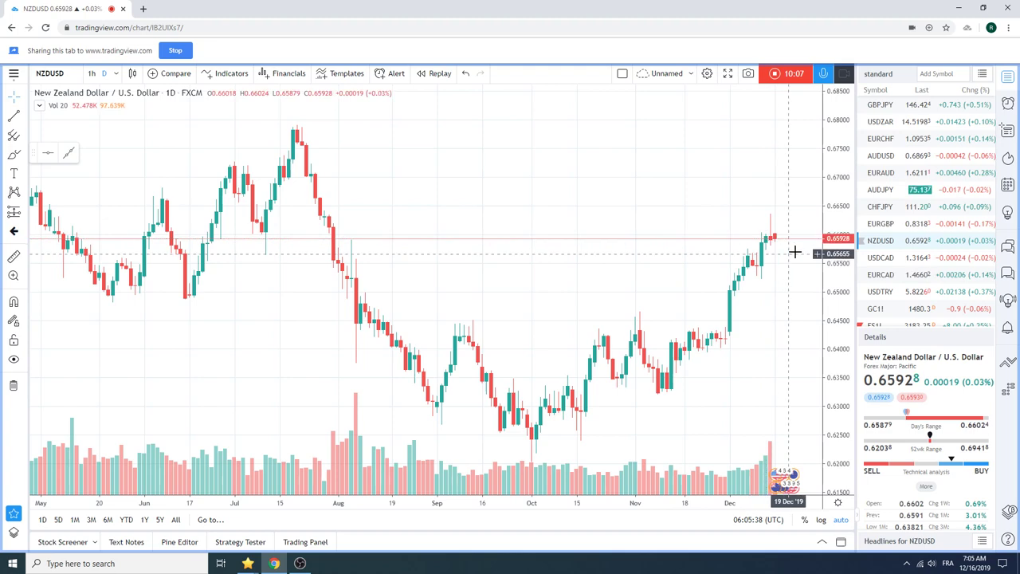
Switch the chart back to AUDUSD (Australian Dollar / U.S. Dollar) daily bars.
{"action": "left_click", "coordinate": [881, 156]}
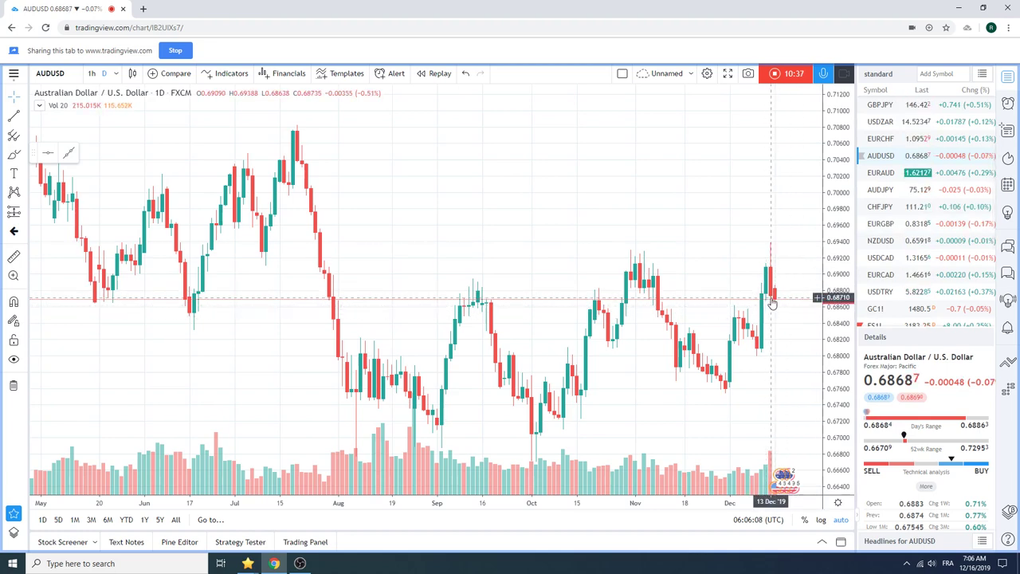
{"action": "scroll", "coordinate": [934, 254], "scroll_direction": "down", "scroll_amount": 1}
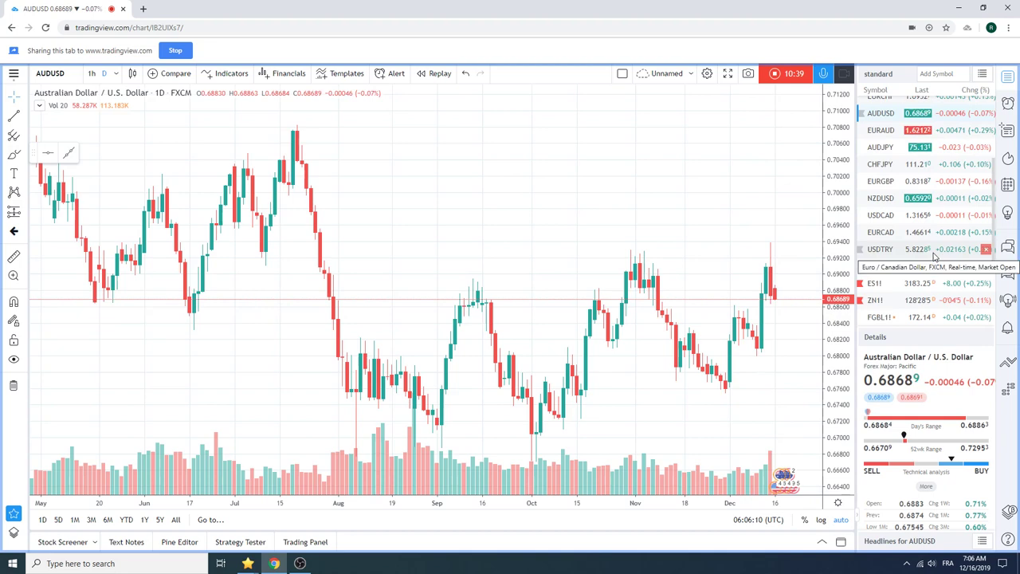
Switch the chart to ES1! S&P 500 E-mini futures on daily bars from the watchlist.
{"action": "left_click", "coordinate": [917, 283]}
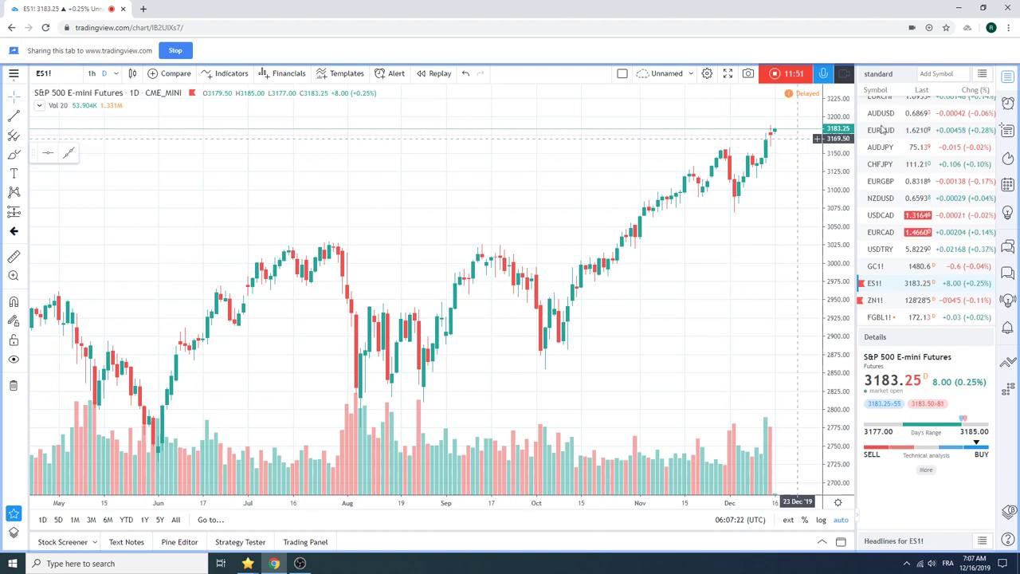
{"action": "scroll", "coordinate": [913, 201], "scroll_direction": "up", "scroll_amount": 2}
{"action": "scroll", "coordinate": [912, 201], "scroll_direction": "up", "scroll_amount": 2}
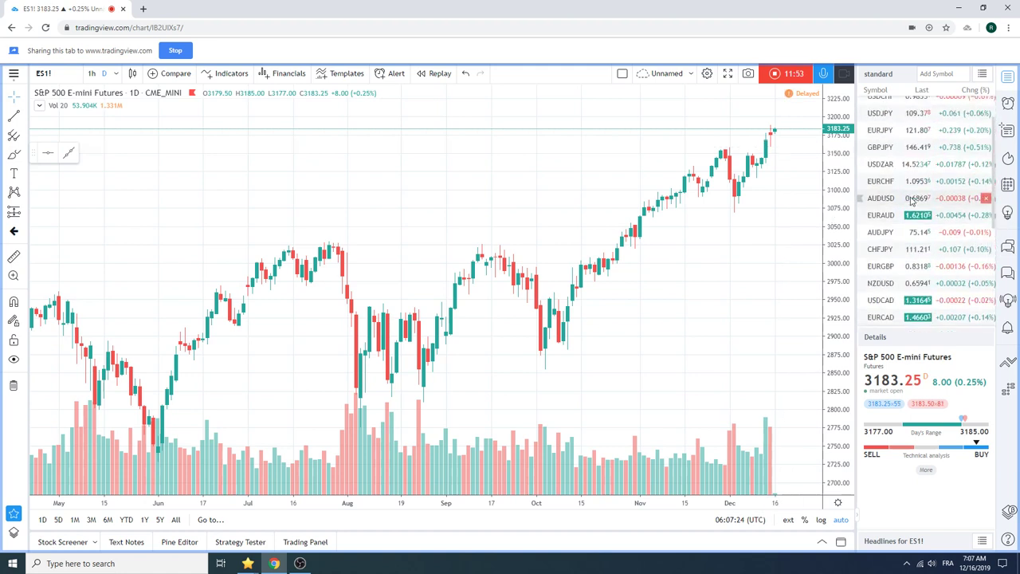